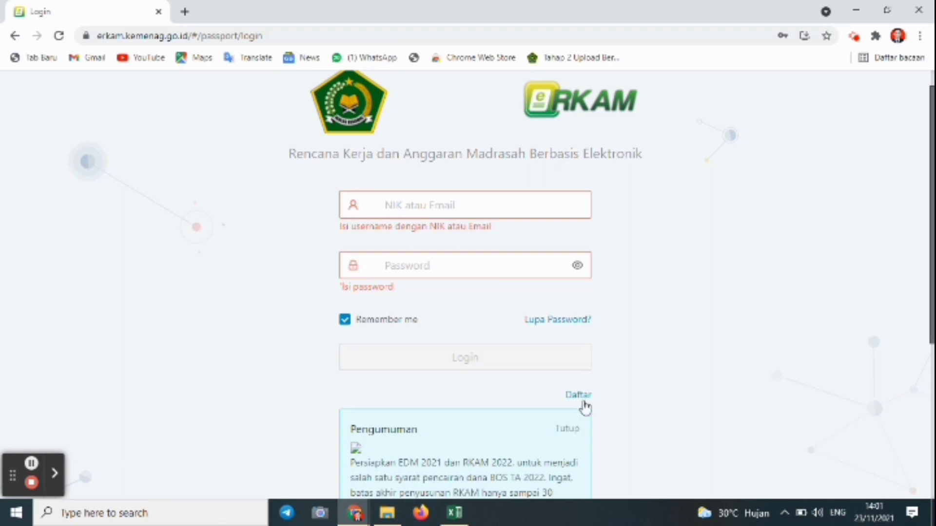
From Daftar, paste the madrasah's code into Kode Registrasi and continue with Lanjut
{"action": "left_click", "coordinate": [579, 396]}
{"action": "left_click", "coordinate": [408, 267]}
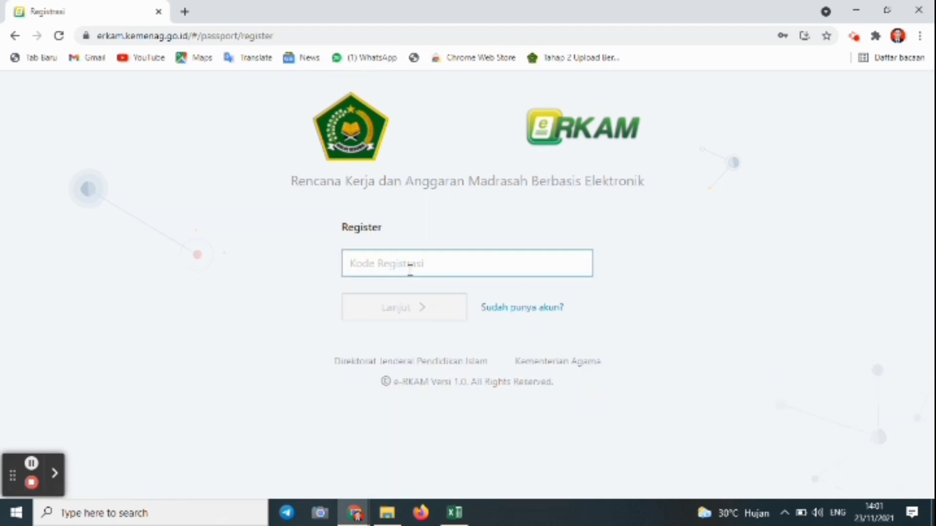
{"action": "right_click", "coordinate": [364, 264]}
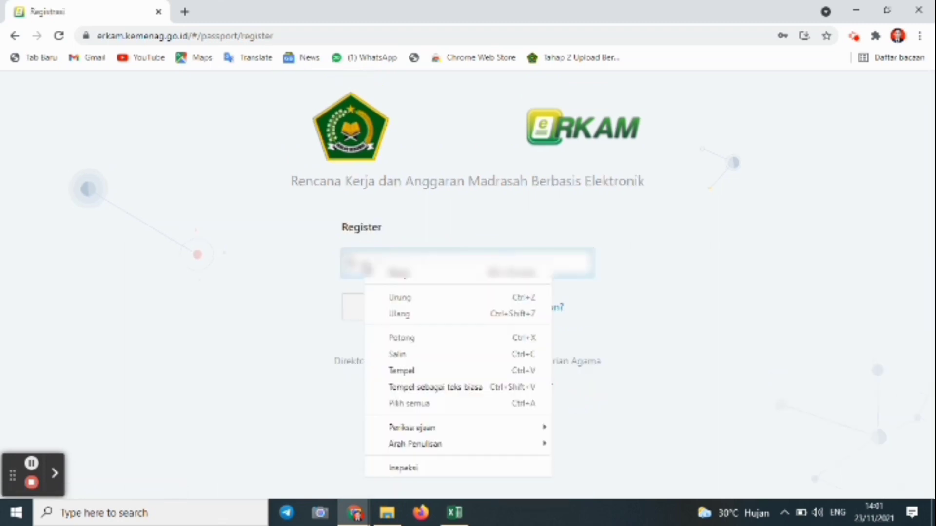
{"action": "left_click", "coordinate": [407, 371]}
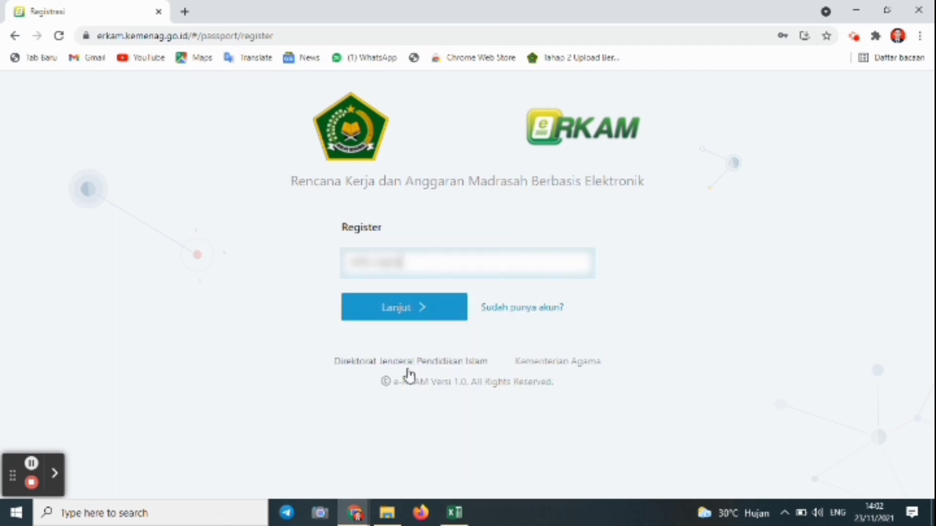
{"action": "left_click", "coordinate": [413, 310]}
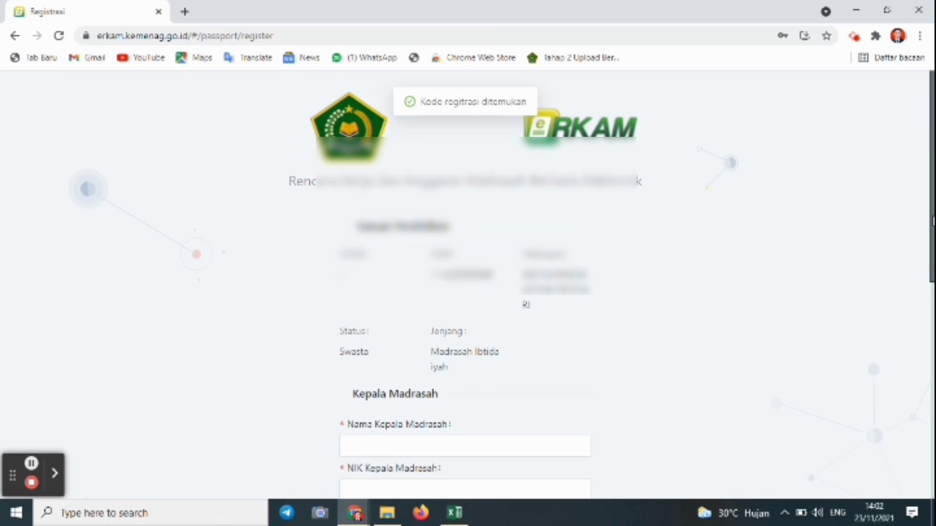
Enter Nama, NIK, Email and Password for both the Kepala Madrasah and Bendahara Madrasah
{"action": "left_click_drag", "start_coordinate": [933, 220], "coordinate": [932, 282]}
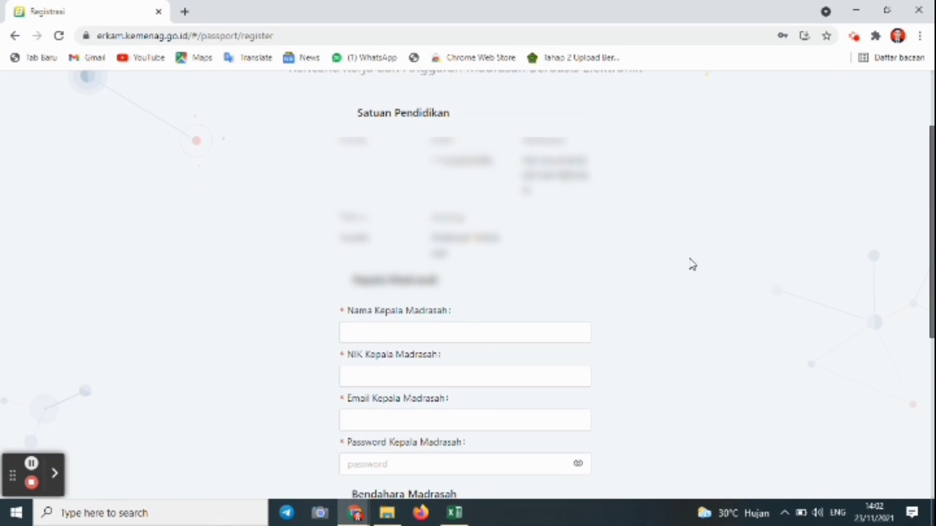
{"action": "left_click", "coordinate": [450, 309]}
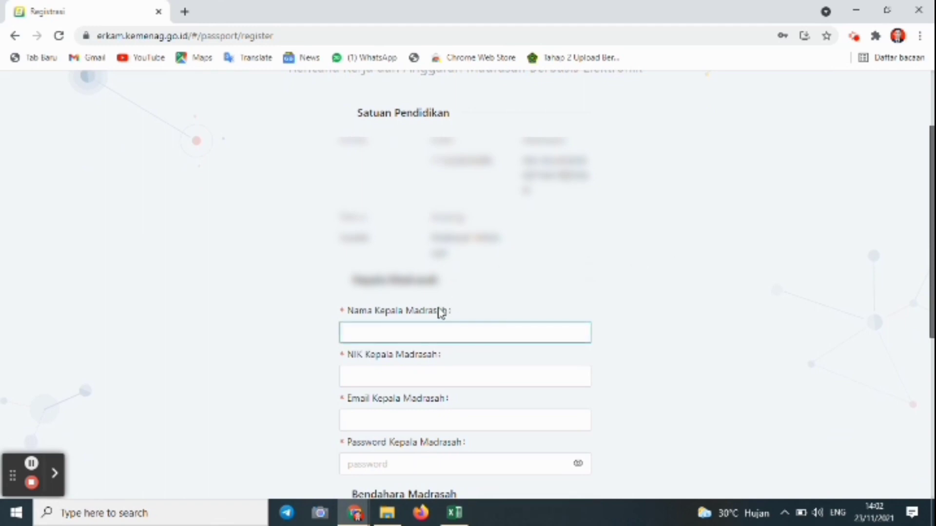
{"action": "left_click_drag", "start_coordinate": [932, 239], "coordinate": [933, 283]}
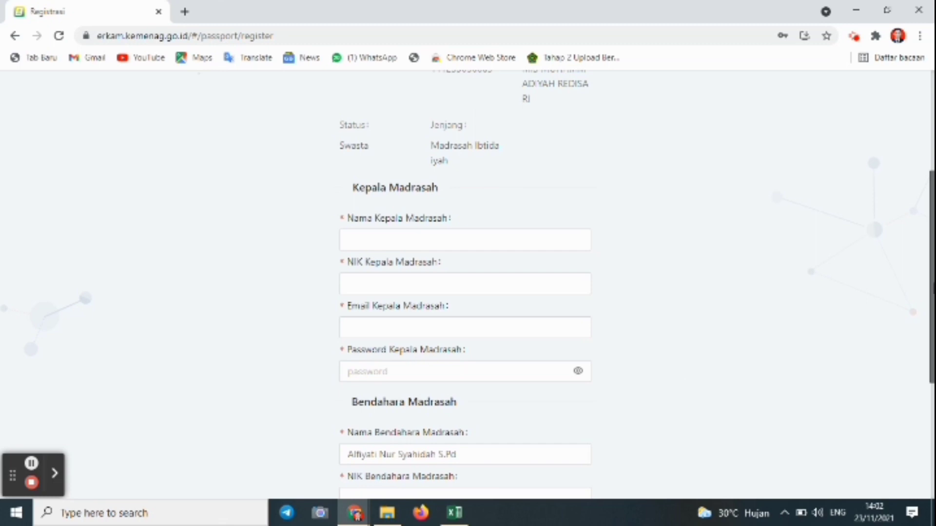
{"action": "left_click_drag", "start_coordinate": [930, 290], "coordinate": [928, 360]}
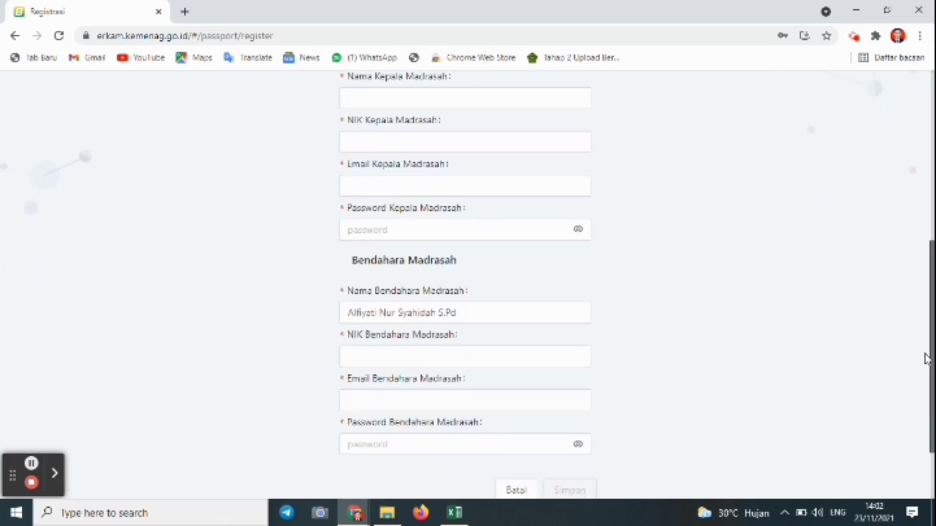
{"action": "scroll", "coordinate": [927, 359], "scroll_direction": "up", "scroll_amount": 2}
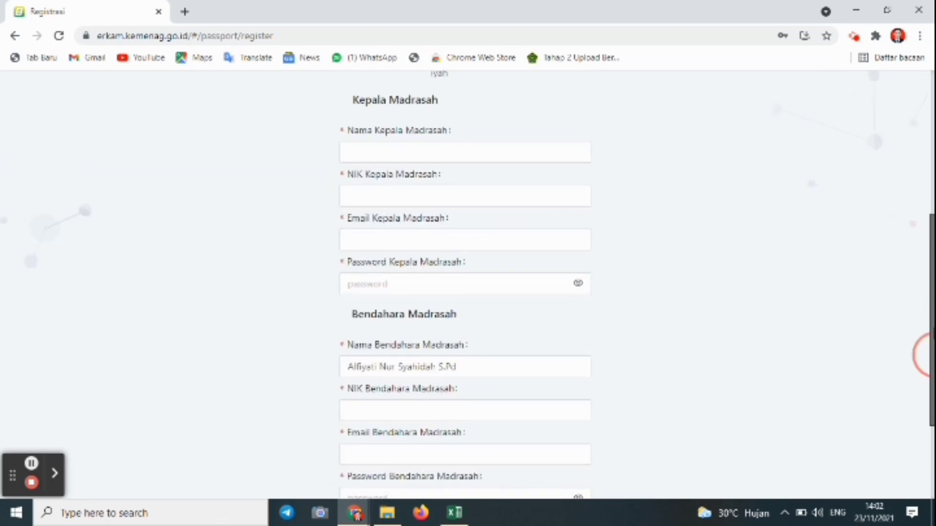
{"action": "scroll", "coordinate": [929, 355], "scroll_direction": "down", "scroll_amount": 2}
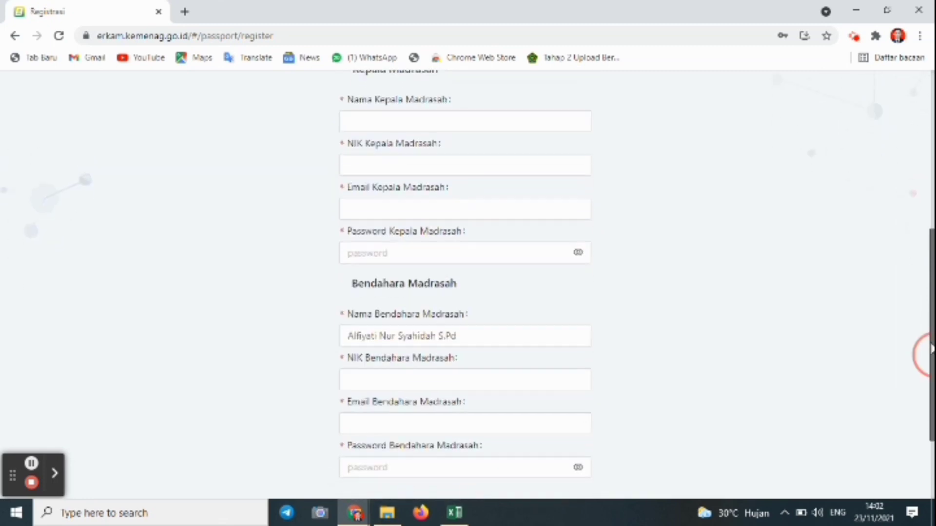
{"action": "mouse_move", "coordinate": [931, 345]}
{"action": "left_mouse_down"}
{"action": "mouse_move", "coordinate": [931, 376]}
{"action": "mouse_move", "coordinate": [931, 294]}
{"action": "mouse_move", "coordinate": [919, 342]}
{"action": "left_mouse_up"}
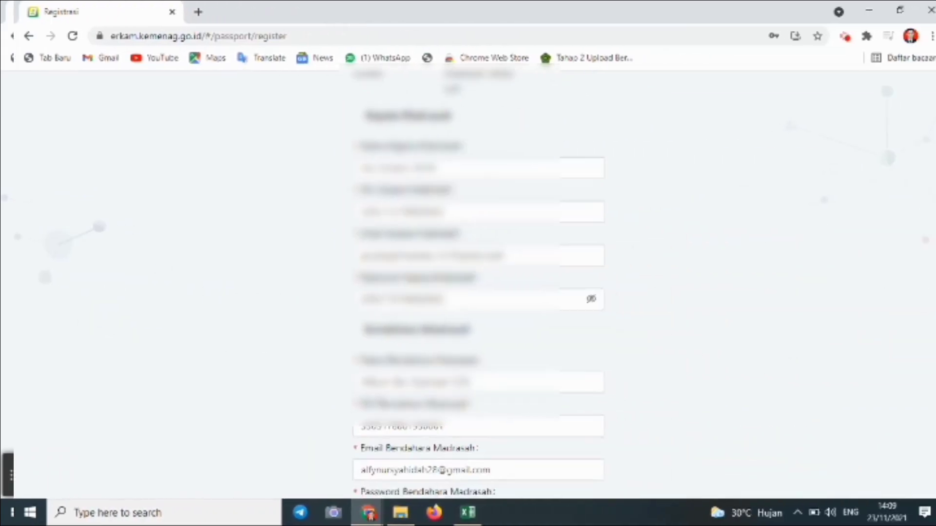
{"action": "scroll", "coordinate": [926, 385], "scroll_direction": "down", "scroll_amount": 3}
{"action": "scroll", "coordinate": [926, 386], "scroll_direction": "down", "scroll_amount": 1}
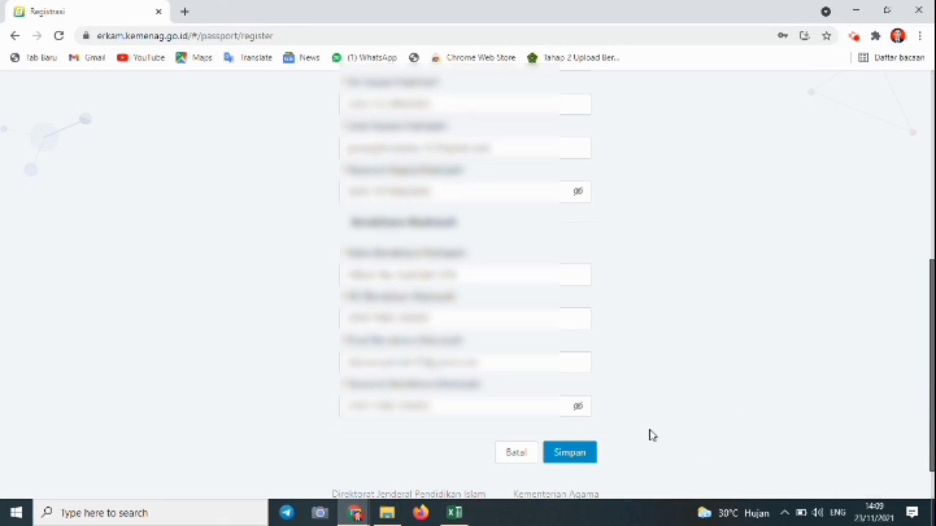
Save the registration, let Chrome store the password, and proceed to Login
{"action": "left_click", "coordinate": [587, 457]}
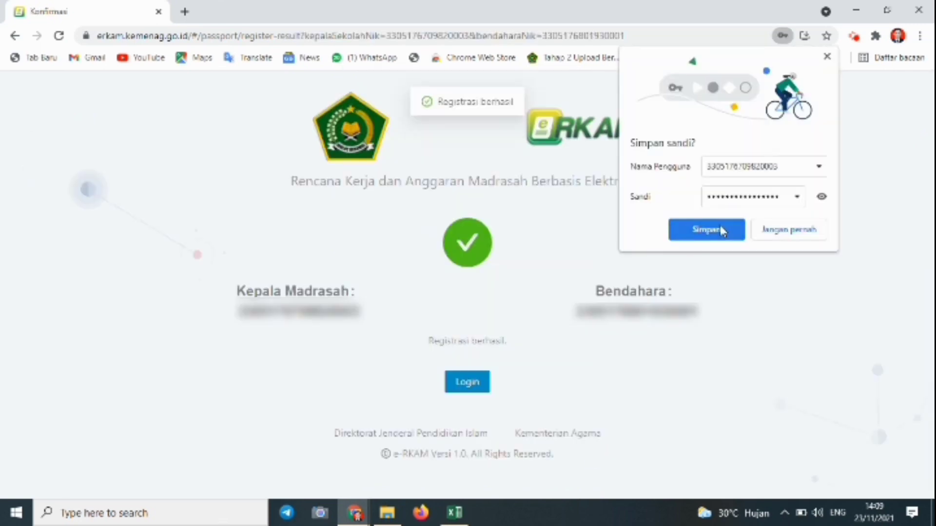
{"action": "left_click", "coordinate": [721, 226]}
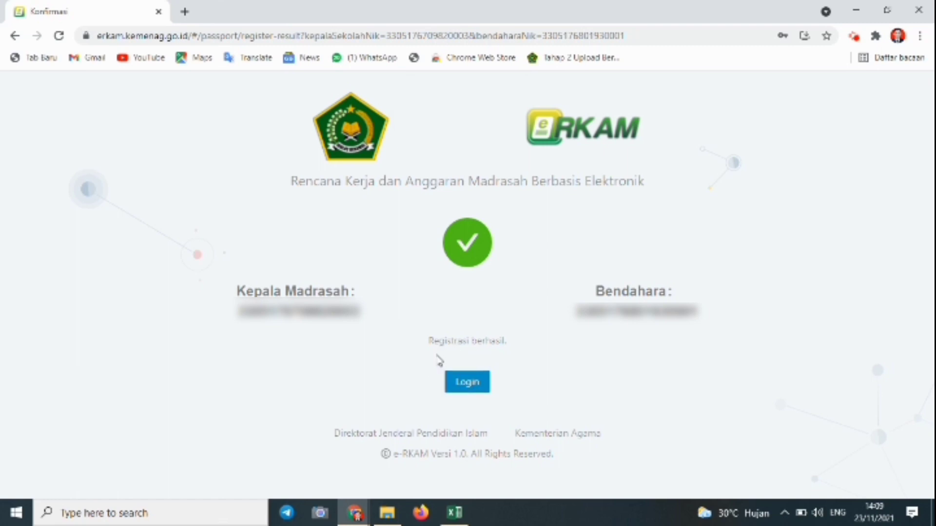
{"action": "left_click", "coordinate": [474, 383]}
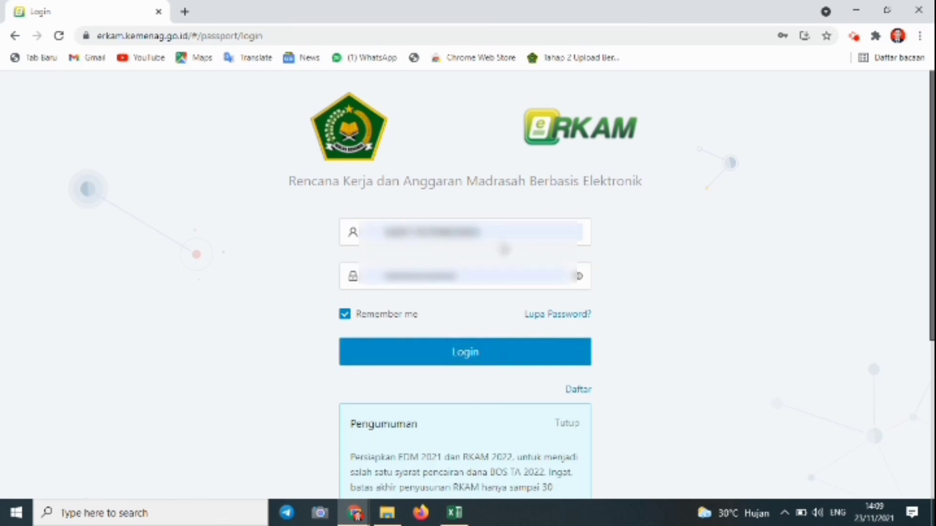
Fill the login username and password from Chrome's saved login, then reveal the password
{"action": "left_click", "coordinate": [492, 235]}
{"action": "key", "text": "ctrl+a"}
{"action": "key", "text": "BackSpace"}
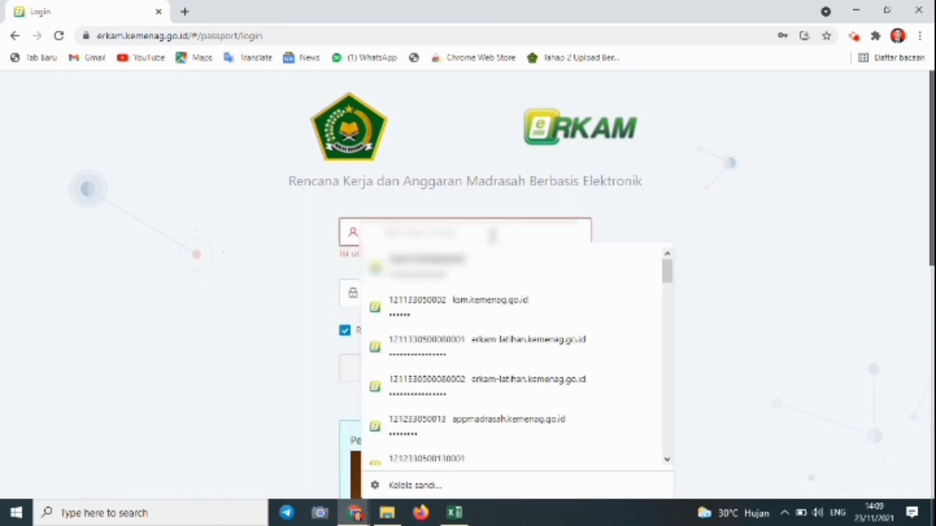
{"action": "key", "text": "Escape"}
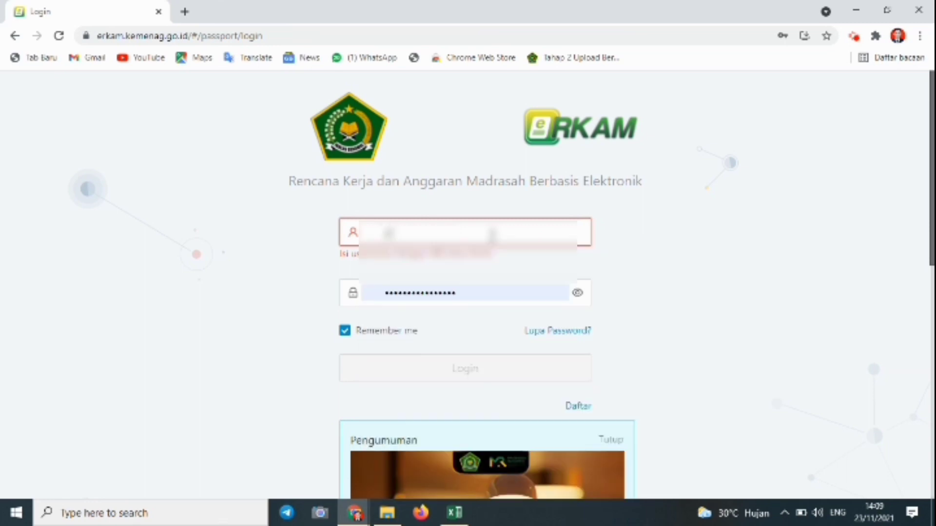
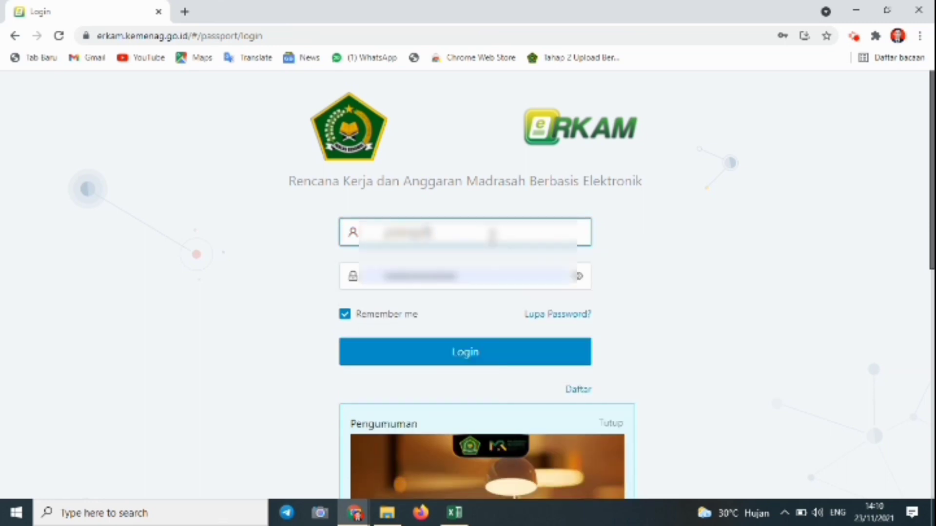
{"action": "key", "text": "BackSpace"}
{"action": "key", "text": "BackSpace"}
{"action": "key", "text": "BackSpace"}
{"action": "key", "text": "BackSpace"}
{"action": "key", "text": "BackSpace"}
{"action": "key", "text": "BackSpace"}
{"action": "key", "text": "BackSpace"}
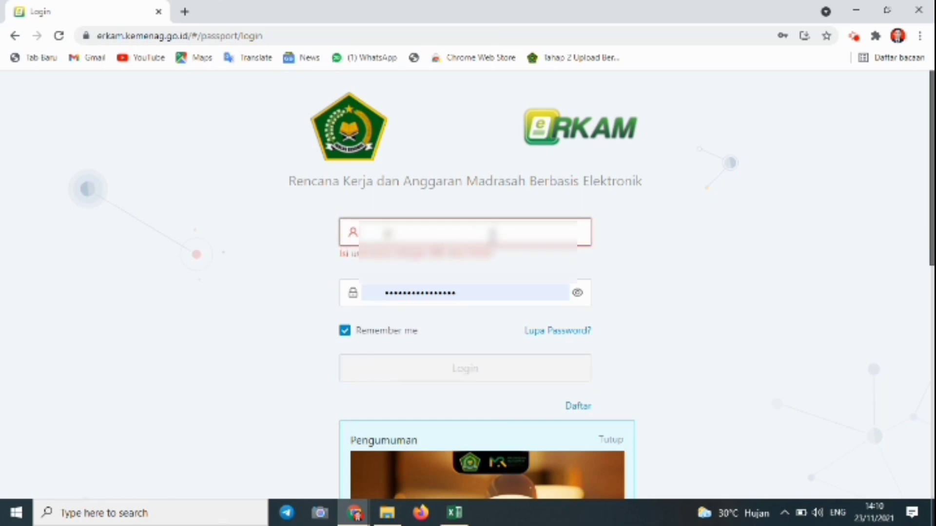
{"action": "key", "text": "Down"}
{"action": "key", "text": "Return"}
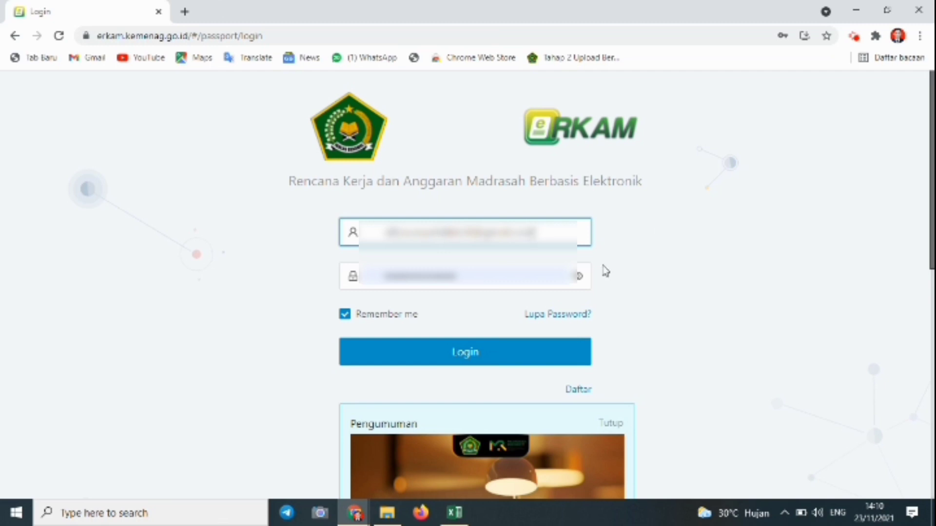
{"action": "left_click", "coordinate": [496, 278]}
{"action": "left_click", "coordinate": [580, 278]}
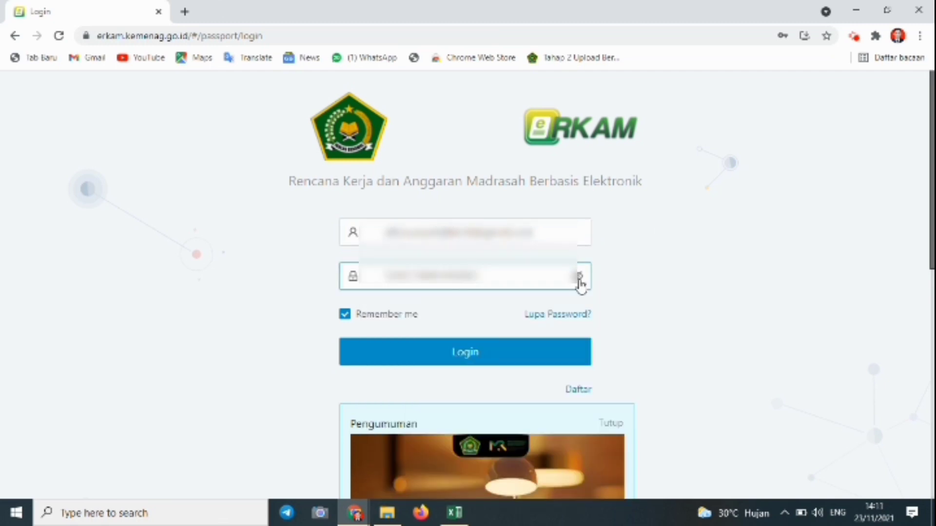
Log in to e-RKAM and let Chrome store the login credentials
{"action": "left_click", "coordinate": [507, 353]}
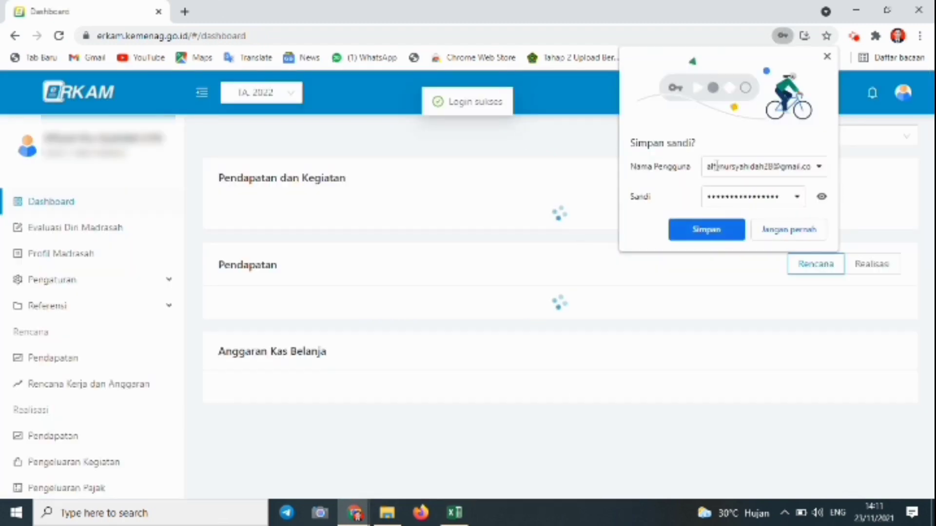
{"action": "left_click", "coordinate": [713, 235]}
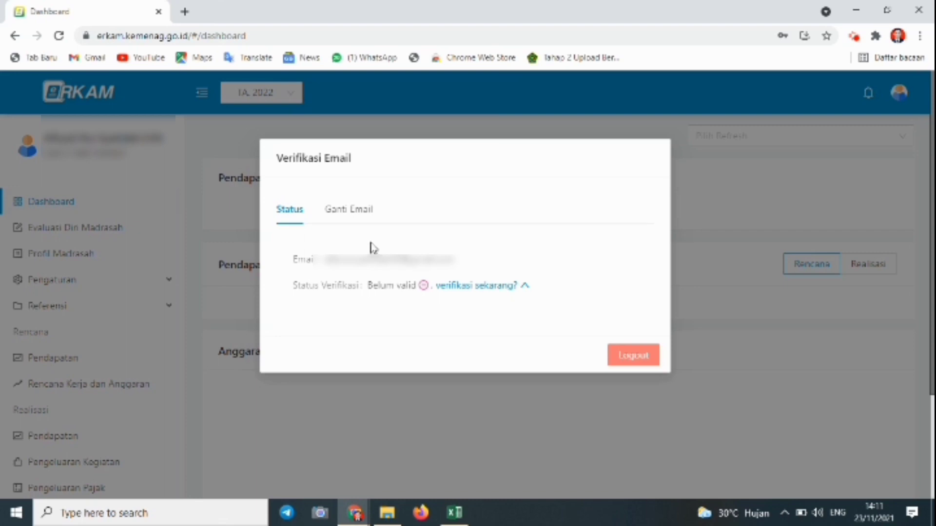
From the email Status view, choose verifikasi sekarang, enter the emailed code, and submit Verifikasi
{"action": "left_click", "coordinate": [345, 213]}
{"action": "left_click", "coordinate": [283, 210]}
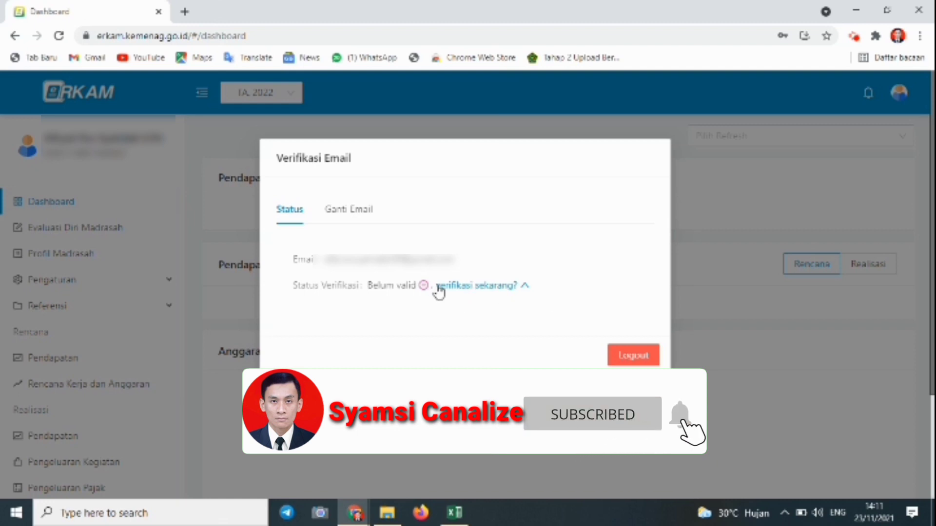
{"action": "left_click", "coordinate": [479, 287]}
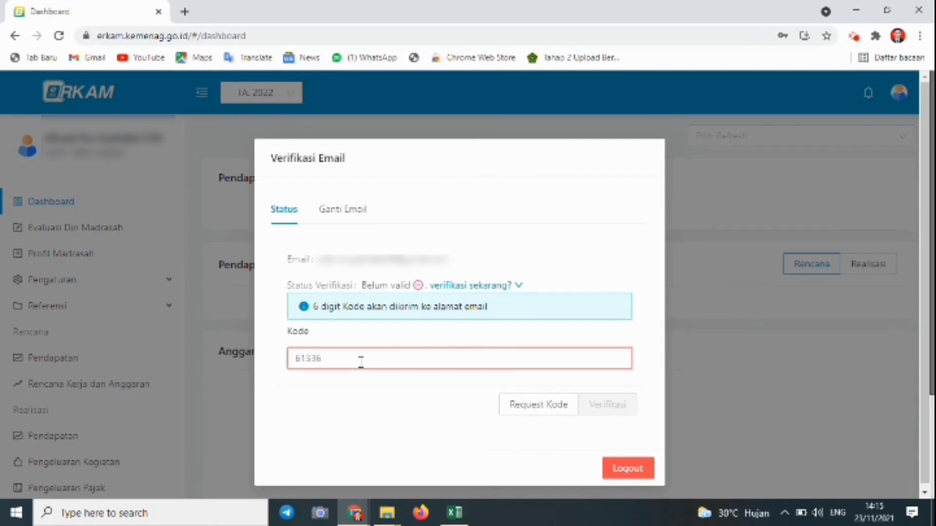
{"action": "type", "text": "4"}
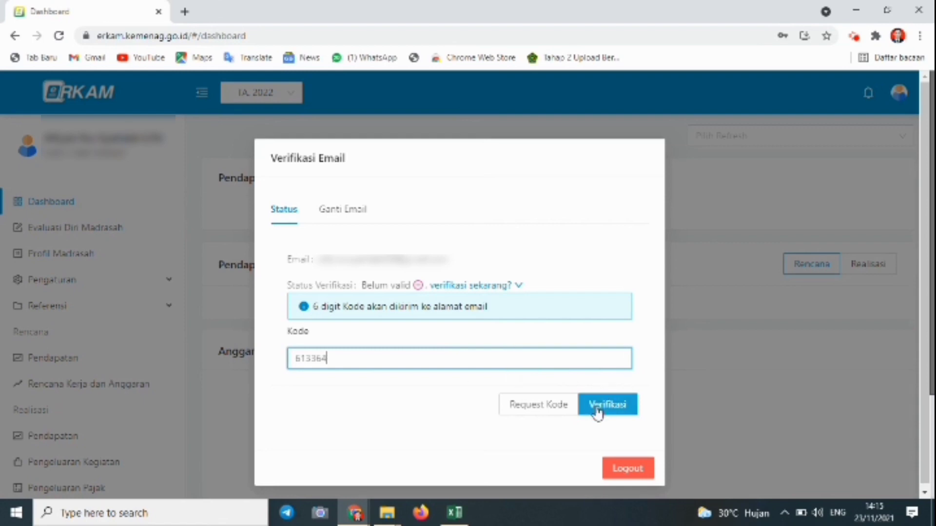
{"action": "left_click", "coordinate": [612, 406]}
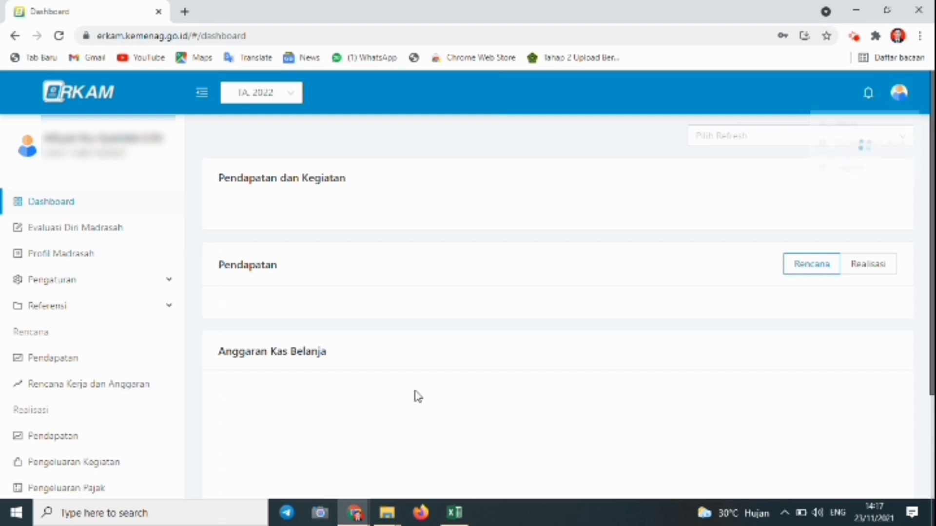
Wait for the Verifikasi Email dialog to close, leaving the fiscal year 2022 dashboard
{"action": "mouse_move", "coordinate": [357, 509]}
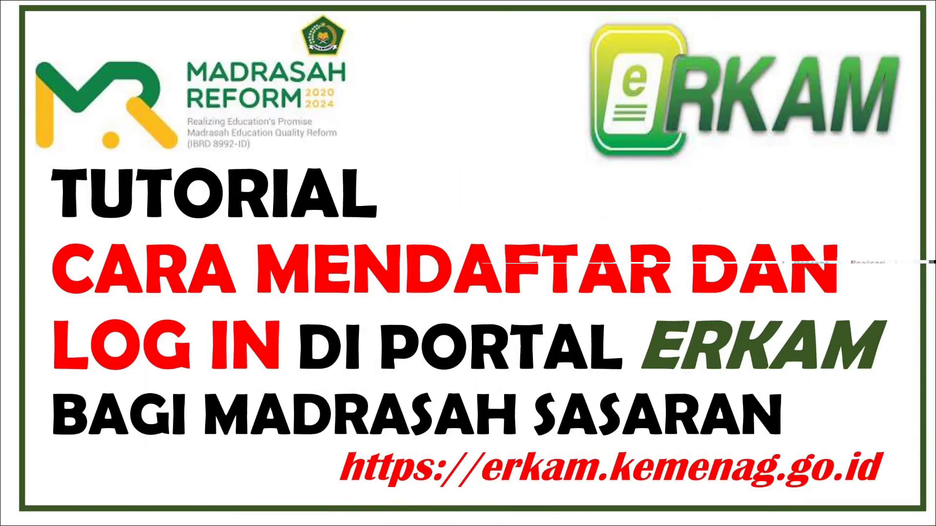